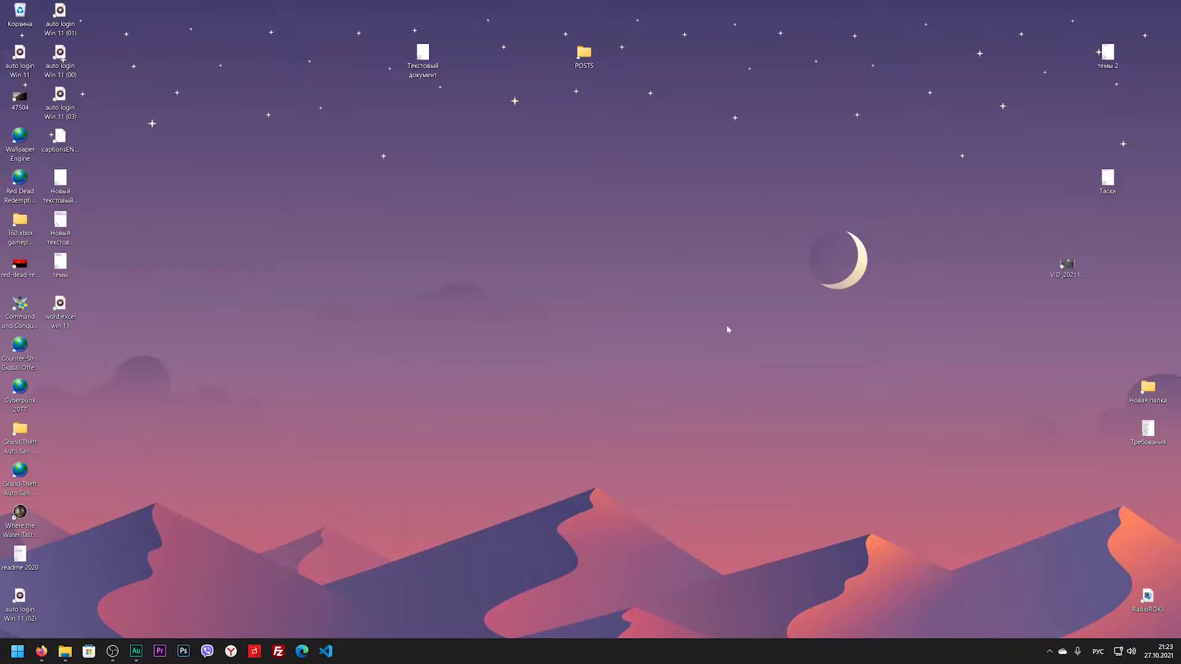
Step: Launch the Office app from the Start menu's All apps list
{"action": "left_click", "coordinate": [18, 650]}
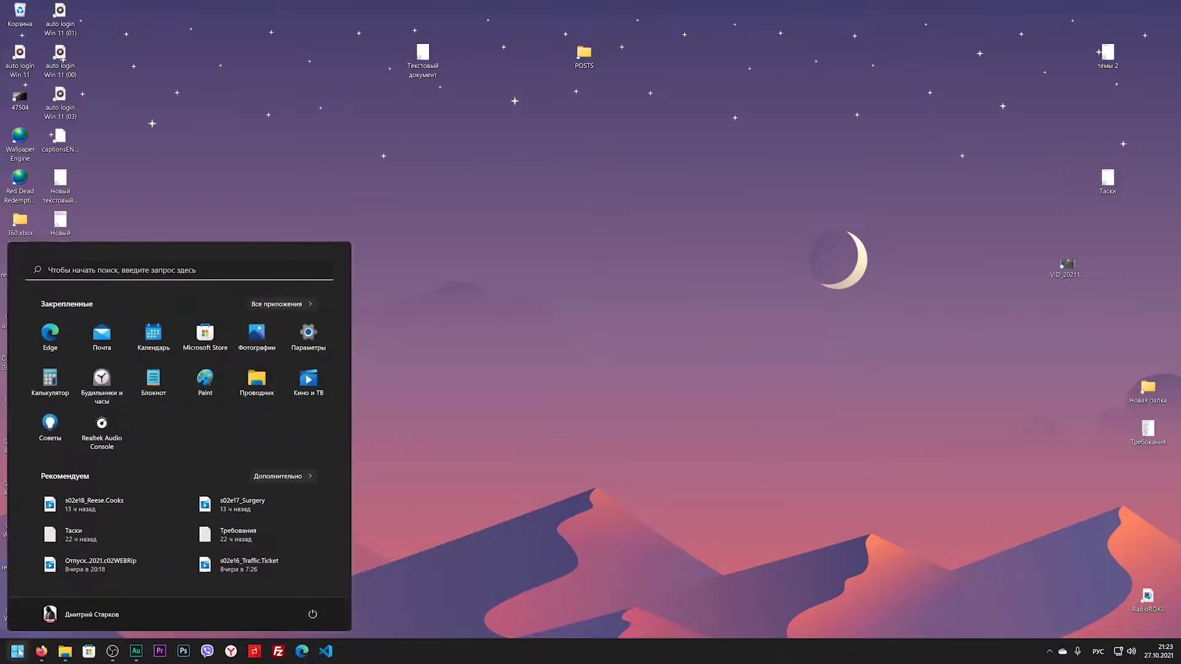
{"action": "left_click", "coordinate": [307, 303]}
{"action": "scroll", "coordinate": [209, 353], "scroll_direction": "down", "scroll_amount": 10}
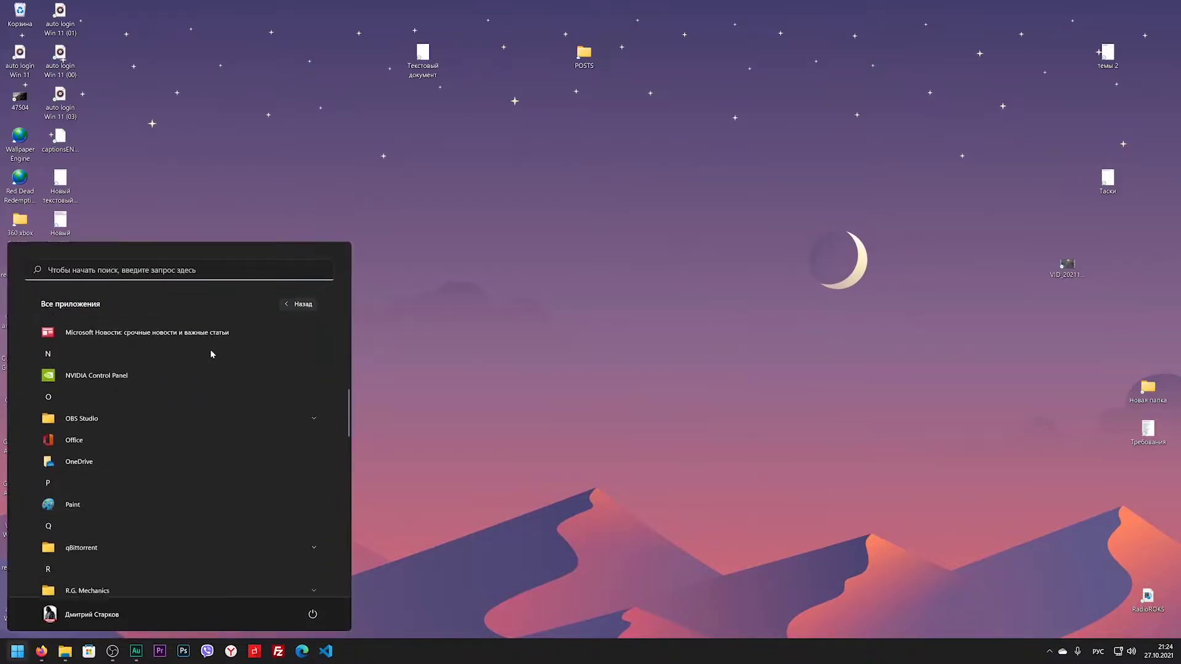
{"action": "left_click", "coordinate": [93, 384]}
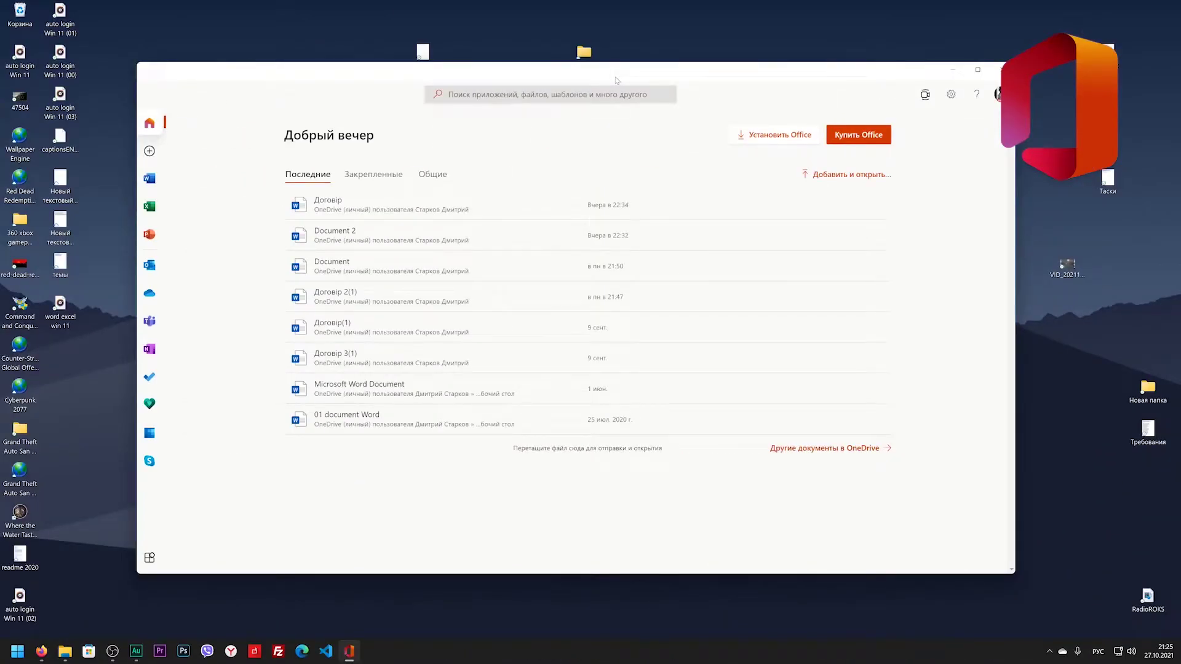
{"action": "left_click_drag", "start_coordinate": [616, 80], "coordinate": [614, 82]}
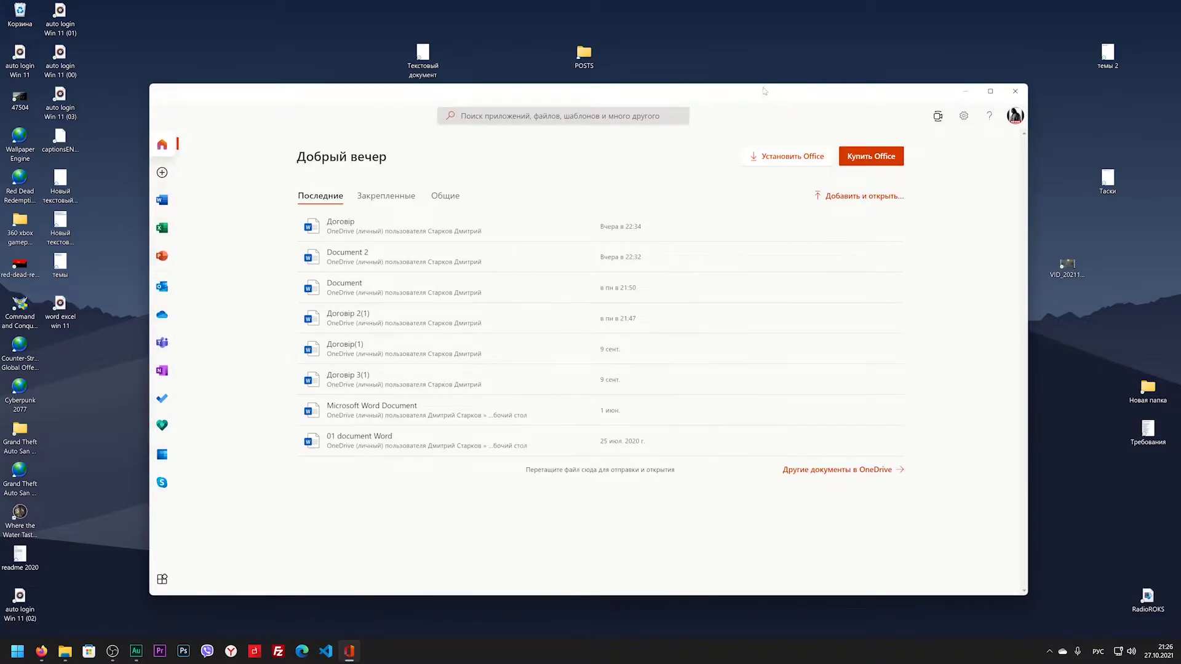
{"action": "left_click_drag", "start_coordinate": [607, 107], "coordinate": [575, 129]}
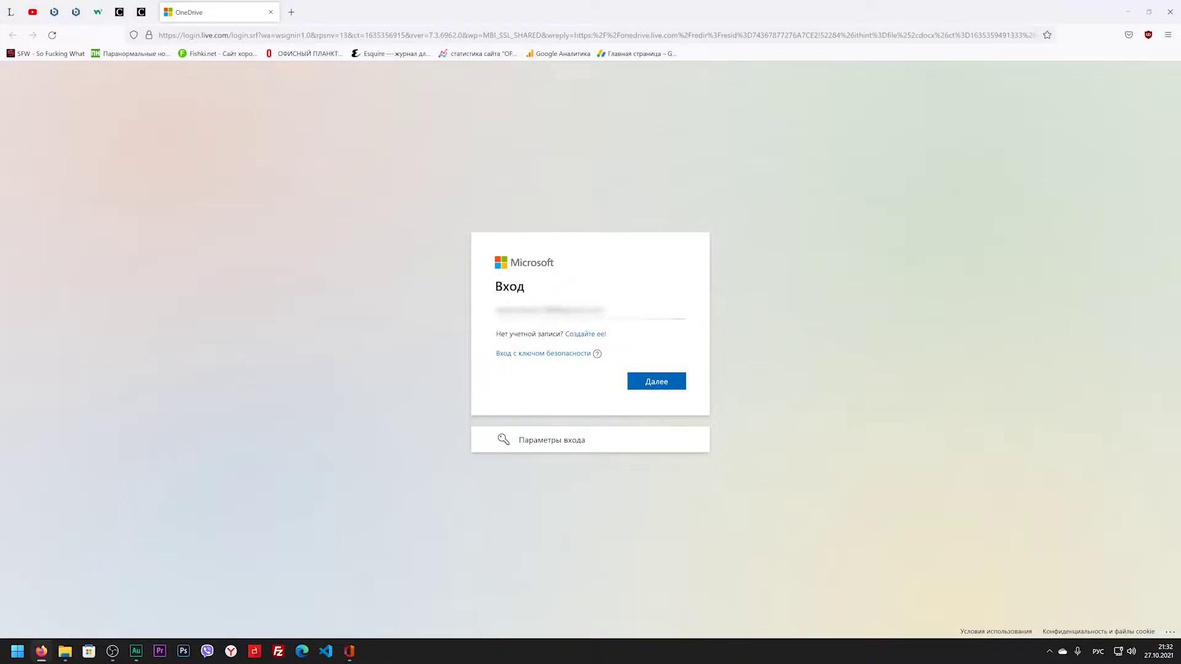
Step: Continue past the Microsoft sign-in page so Договір opens in Word for the web
{"action": "left_click", "coordinate": [677, 384]}
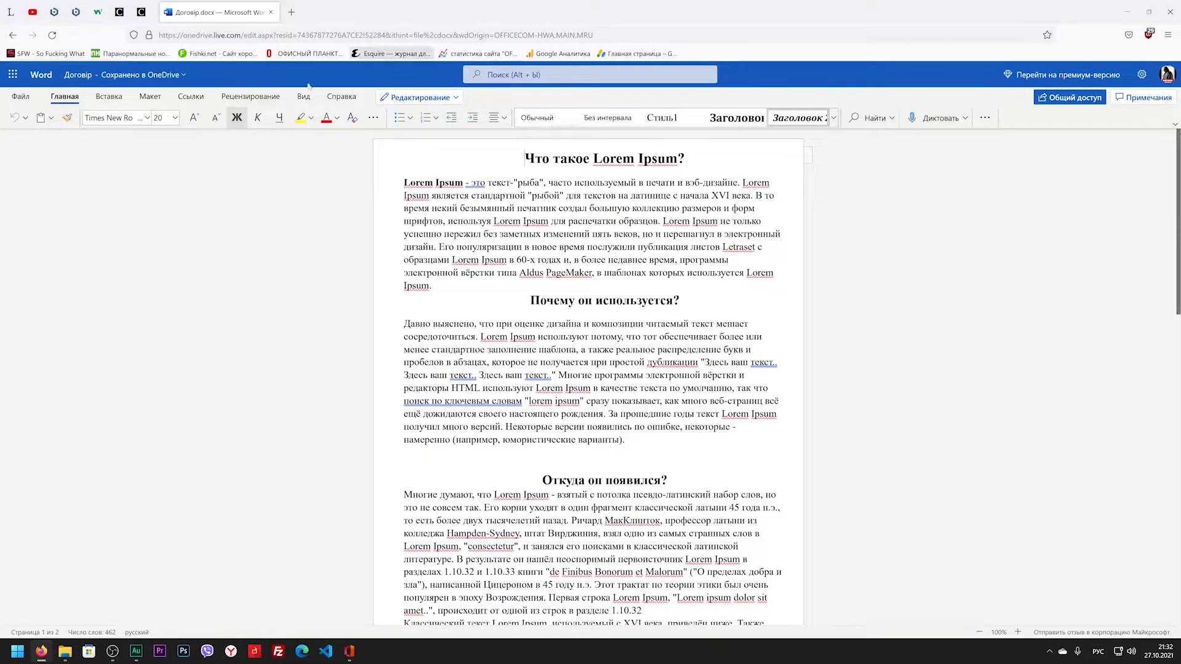
Step: Right-align the heading Что такое Lorem Ipsum?, replacing the initial centre alignment
{"action": "left_click", "coordinate": [503, 118]}
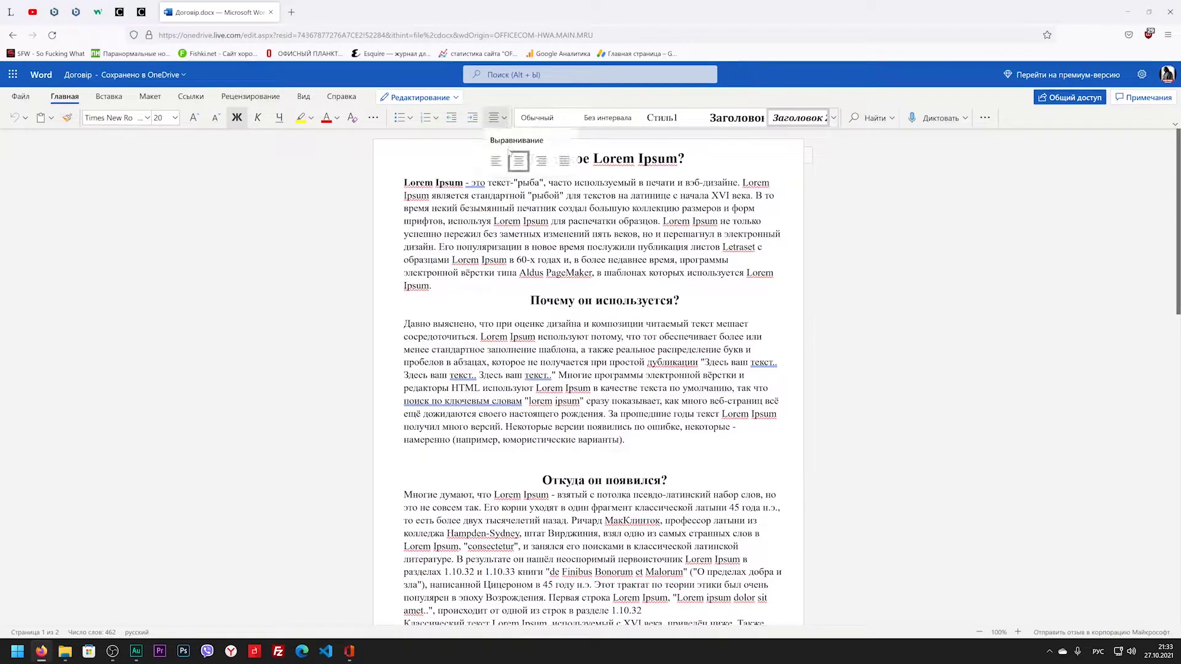
{"action": "left_click", "coordinate": [519, 160]}
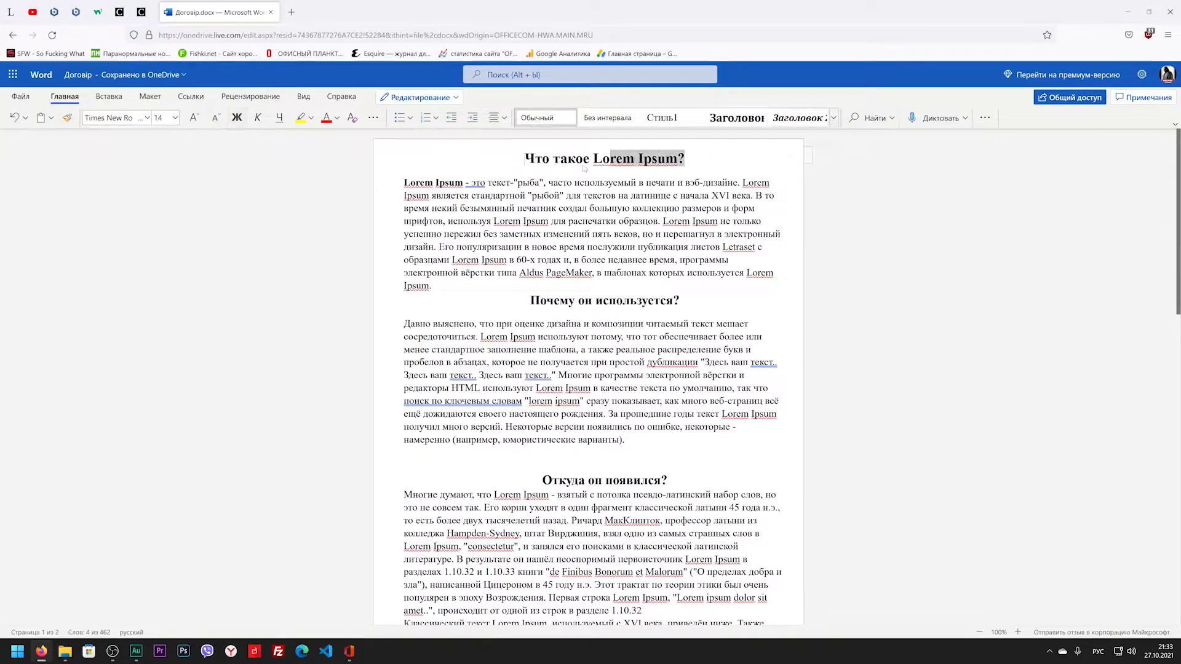
{"action": "left_click_drag", "start_coordinate": [584, 168], "coordinate": [523, 161]}
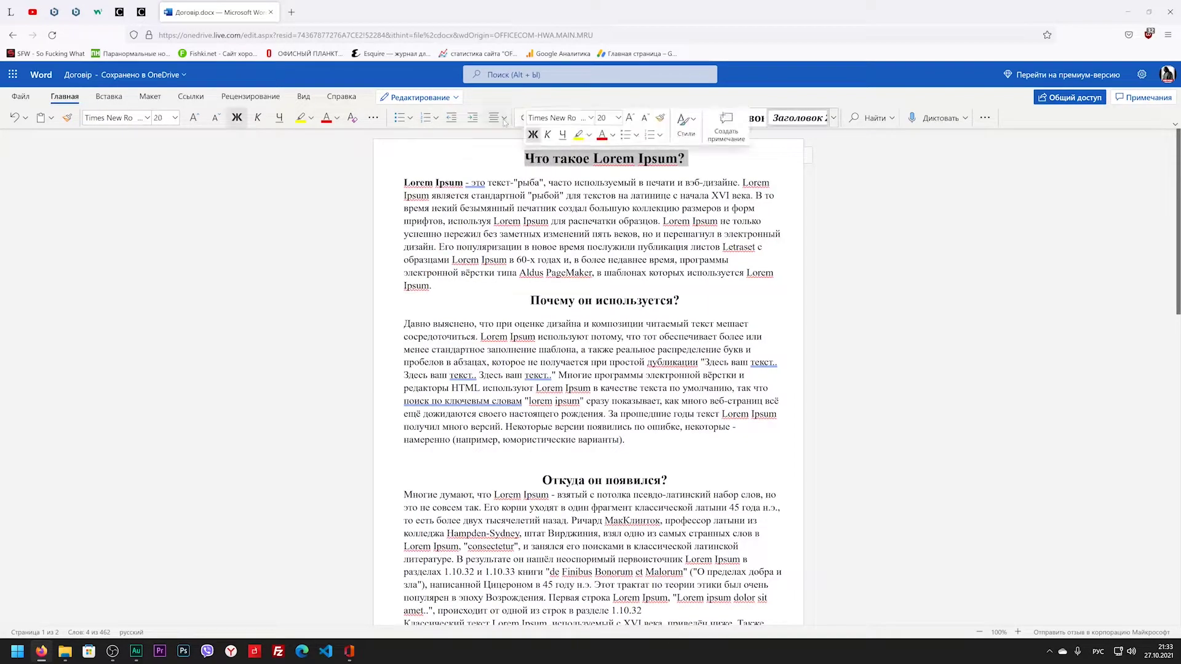
{"action": "left_click", "coordinate": [503, 118]}
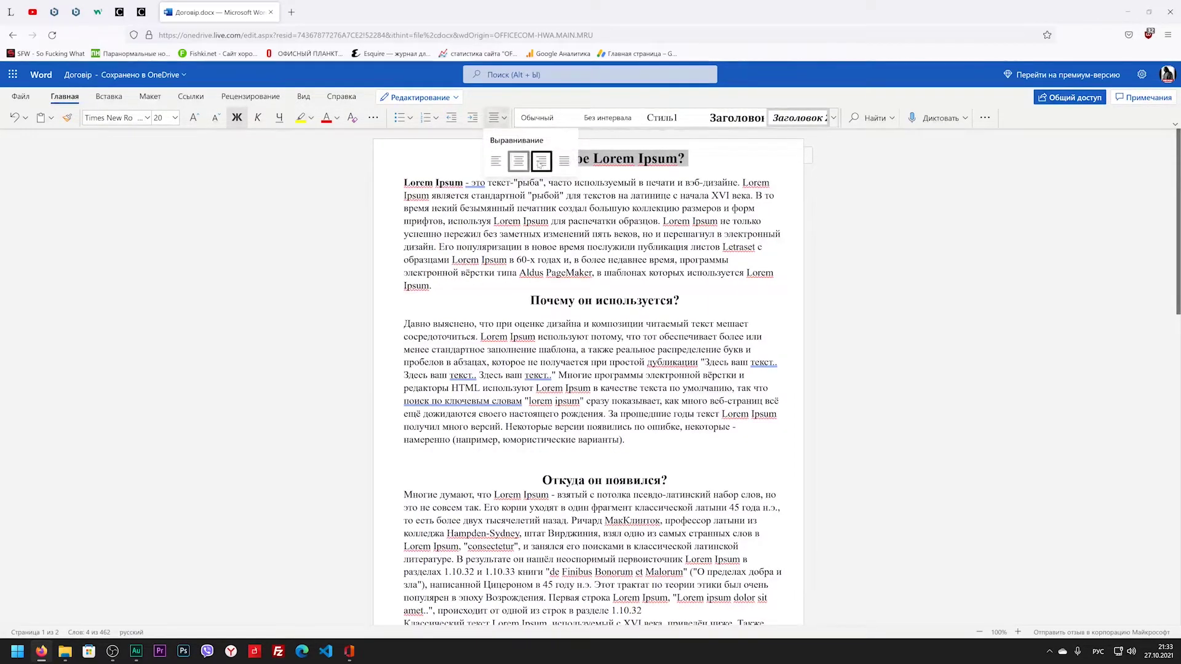
{"action": "left_click", "coordinate": [541, 161]}
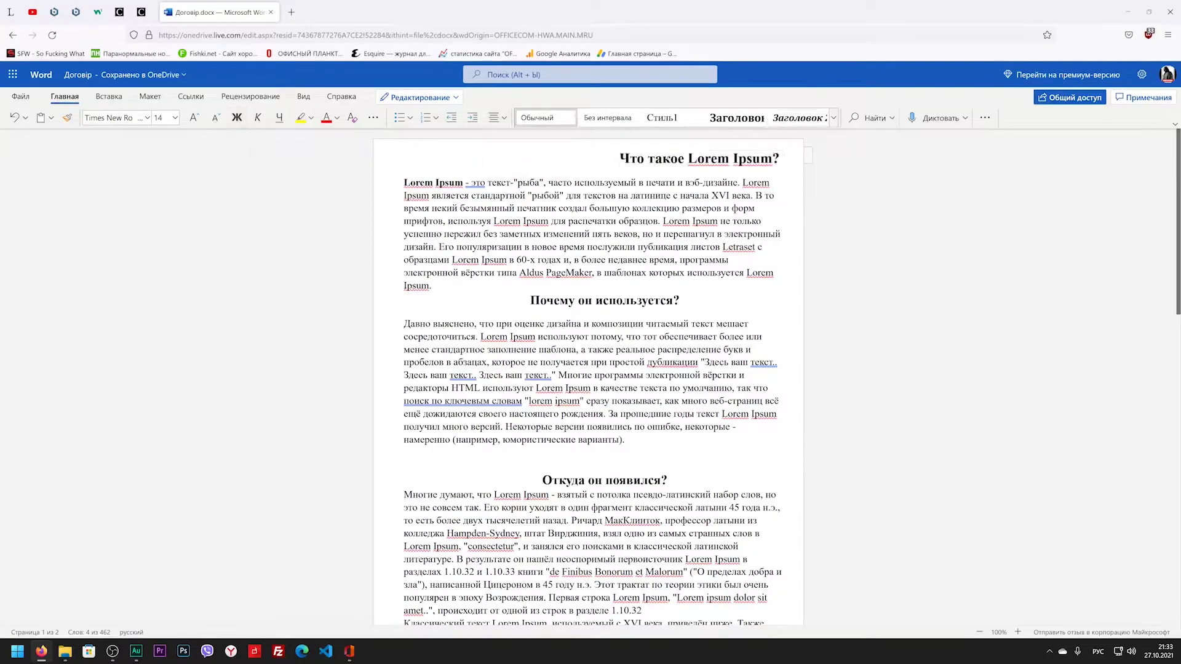
Step: Give the heading a yellow highlight, red text and italic, and remove bold
{"action": "key", "text": "ctrl+shift+Right"}
{"action": "key", "text": "ctrl+shift+Right"}
{"action": "key", "text": "ctrl+shift+Right"}
{"action": "key", "text": "ctrl+shift+Right"}
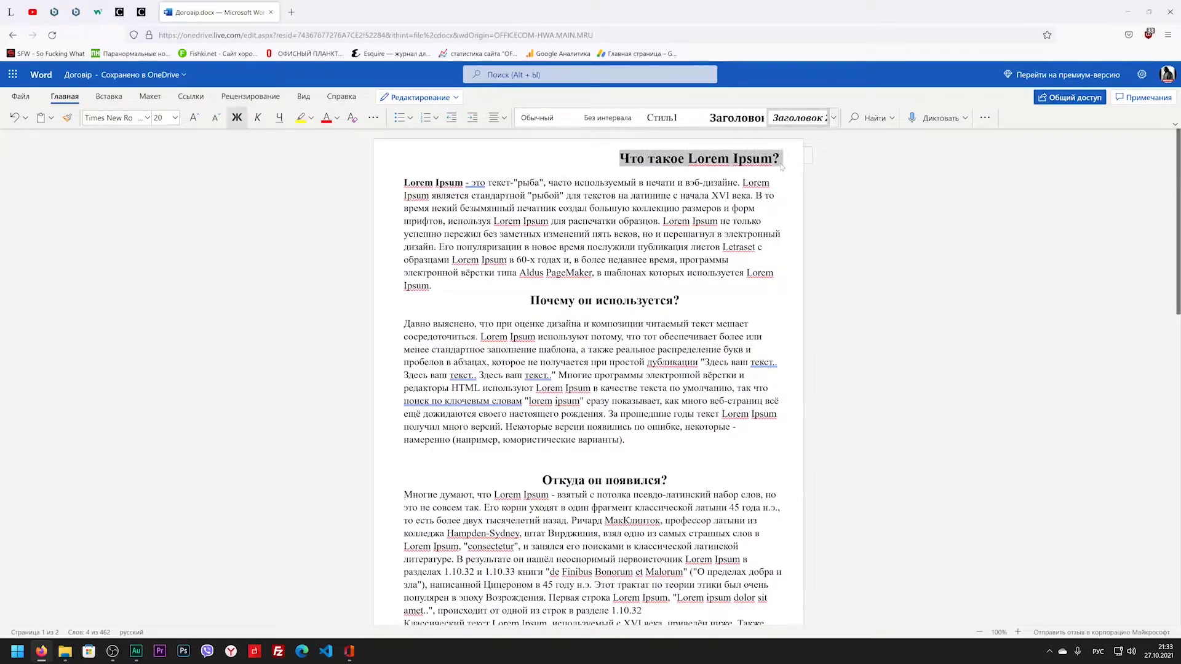
{"action": "left_click", "coordinate": [328, 120]}
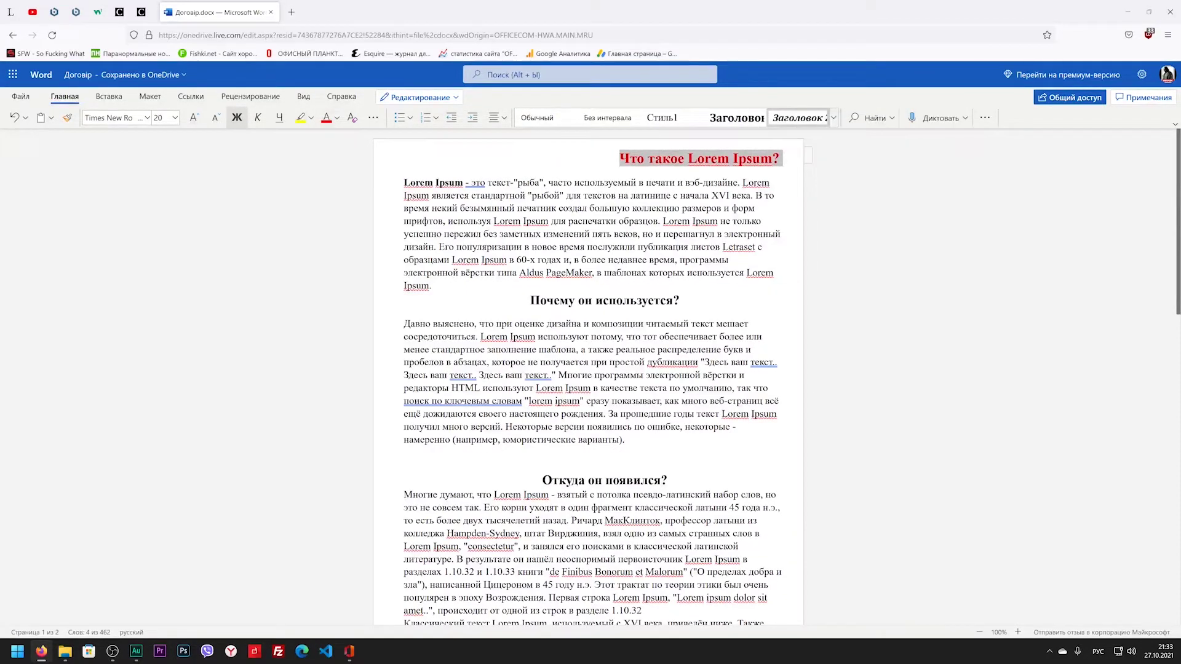
{"action": "left_click", "coordinate": [302, 120]}
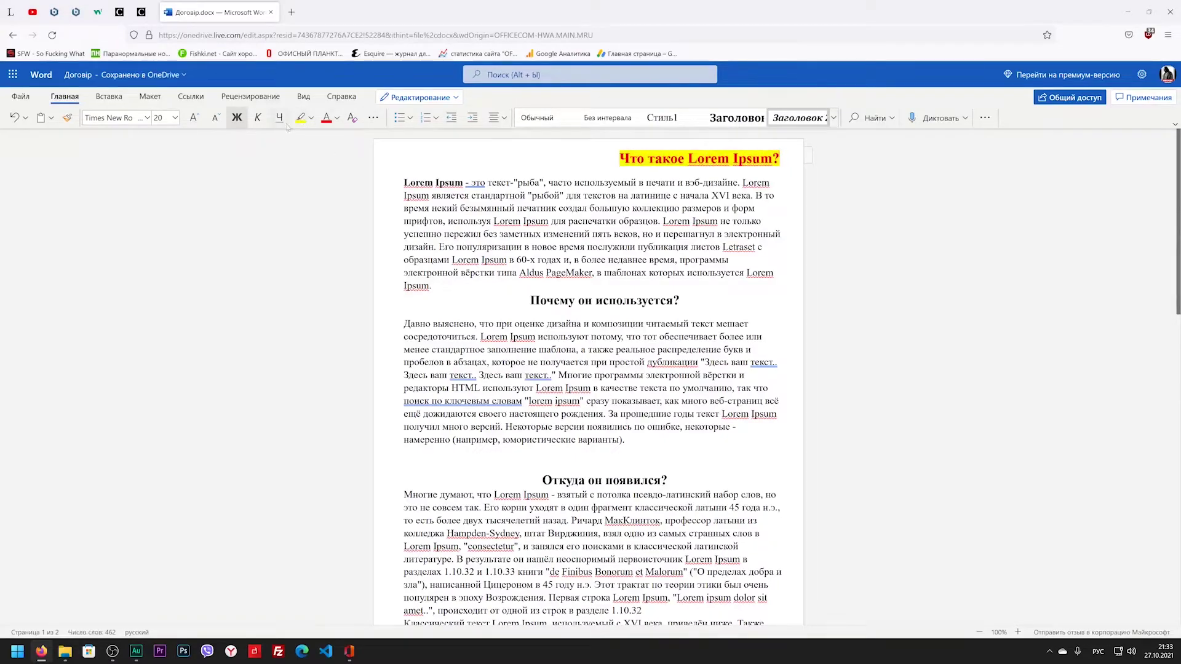
{"action": "key", "text": "shift+Home"}
{"action": "left_click", "coordinate": [274, 121]}
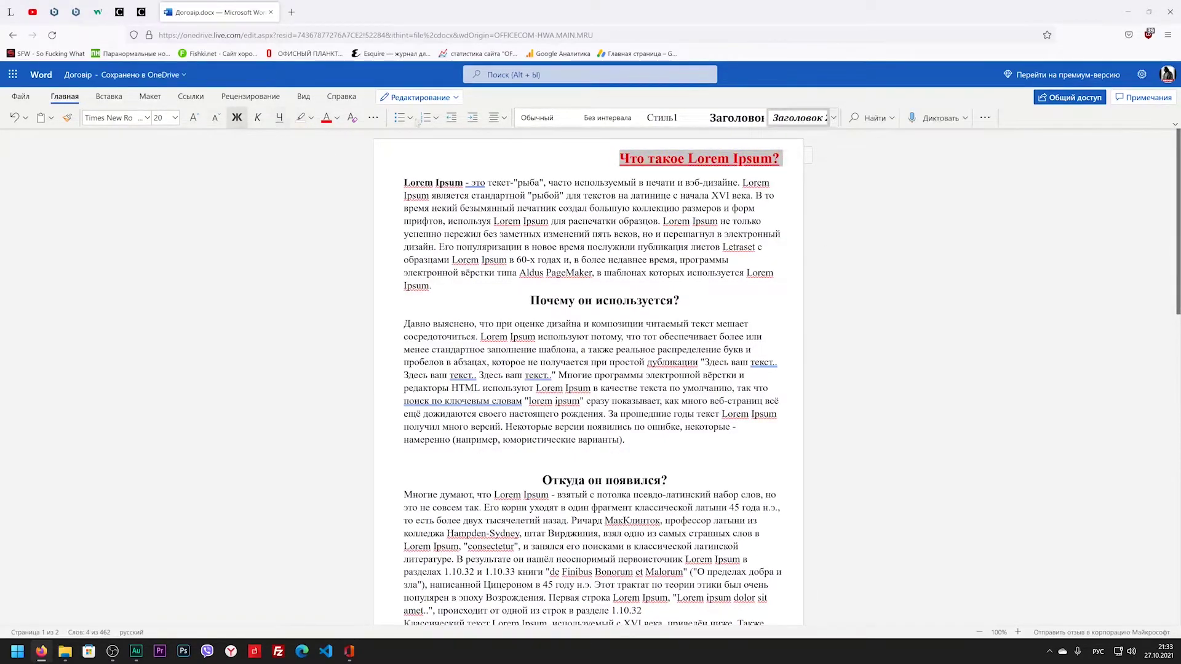
{"action": "left_click", "coordinate": [259, 123]}
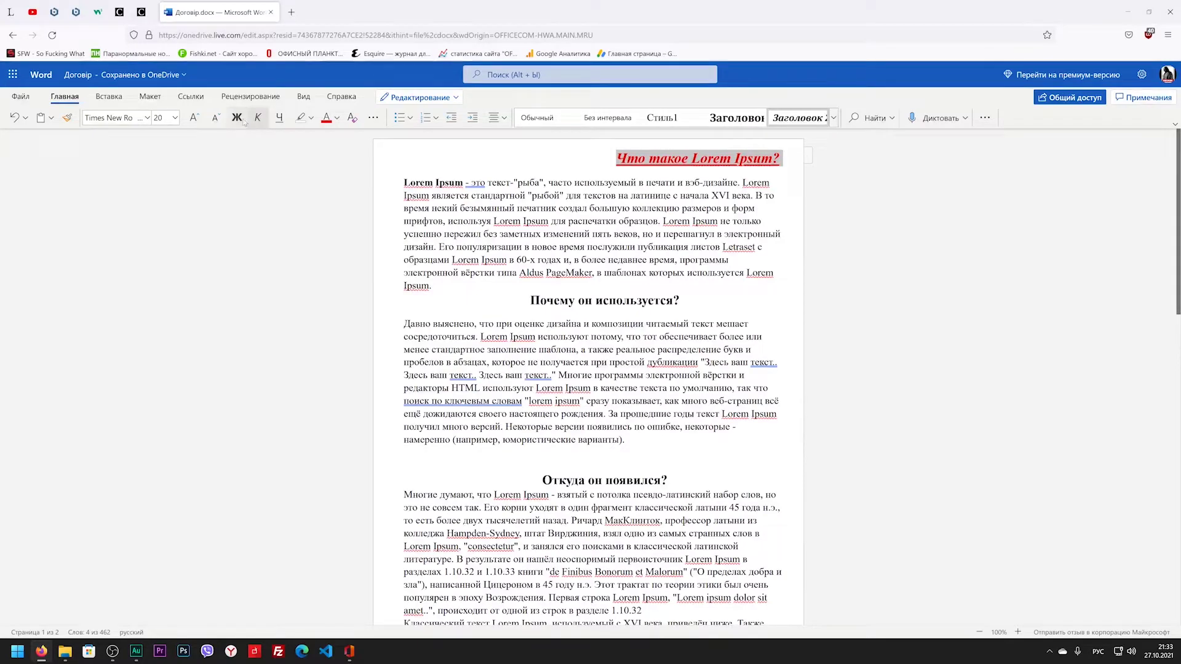
{"action": "left_click", "coordinate": [243, 121]}
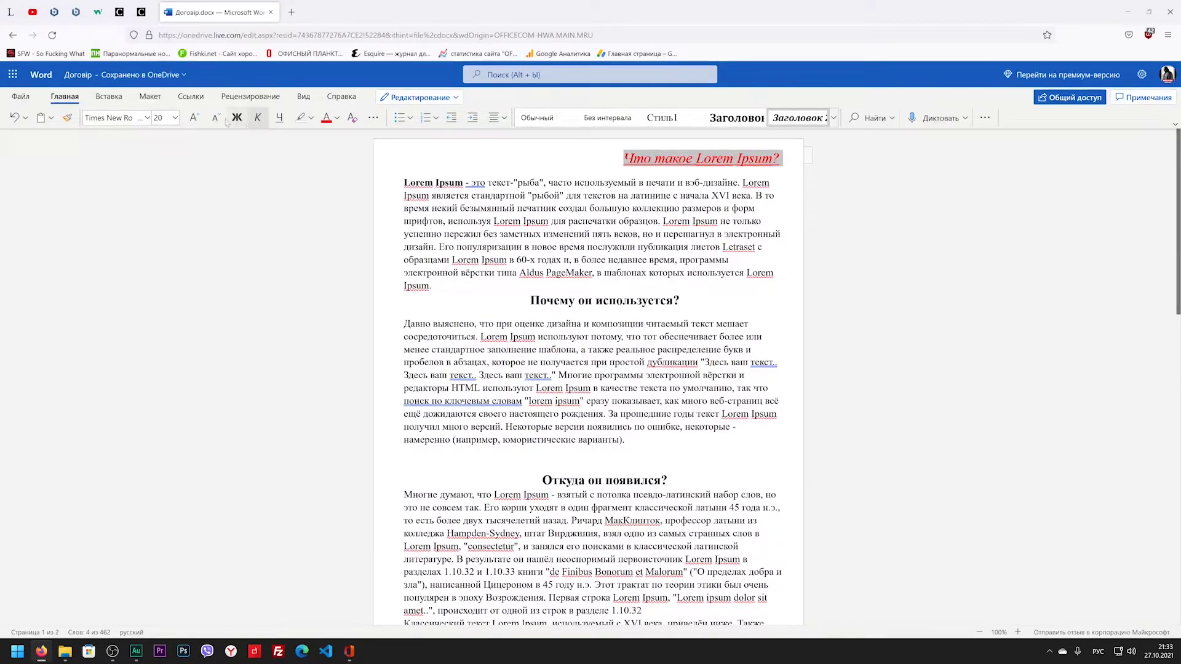
Step: Adjust the heading font size with Shrink Font and Grow Font
{"action": "left_click", "coordinate": [217, 118]}
{"action": "left_click", "coordinate": [217, 118]}
{"action": "left_click", "coordinate": [217, 118]}
{"action": "left_click", "coordinate": [217, 118]}
{"action": "left_click", "coordinate": [194, 118]}
{"action": "left_click", "coordinate": [194, 118]}
{"action": "left_click", "coordinate": [194, 118]}
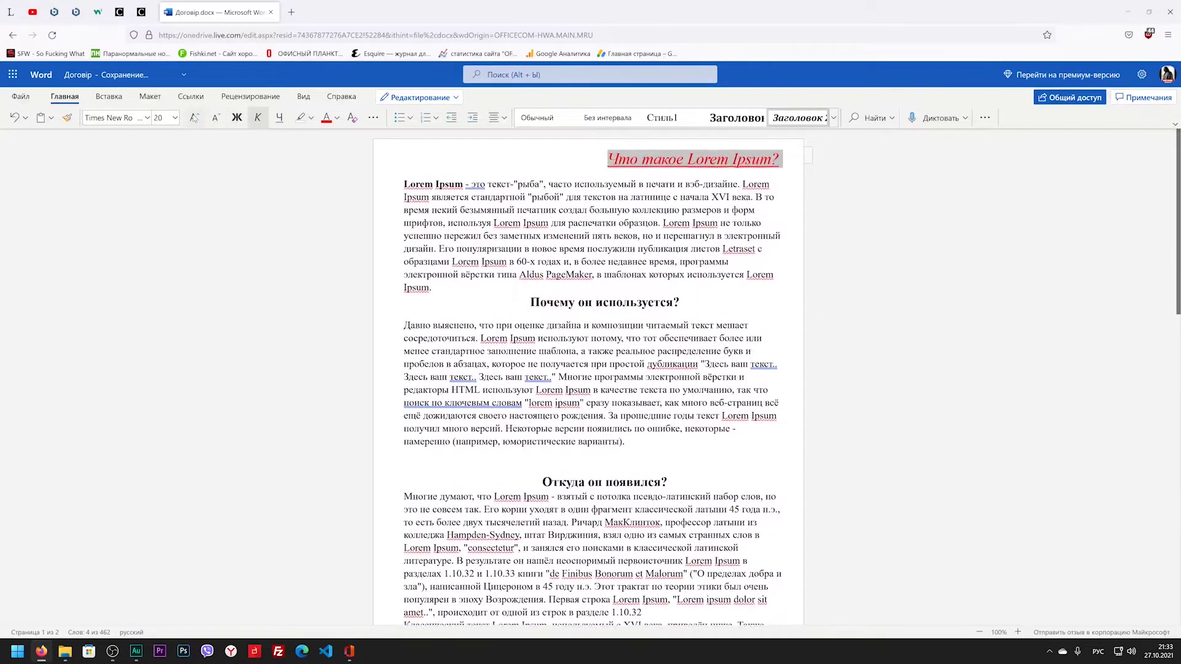
{"action": "left_click", "coordinate": [194, 117]}
{"action": "left_click", "coordinate": [572, 142]}
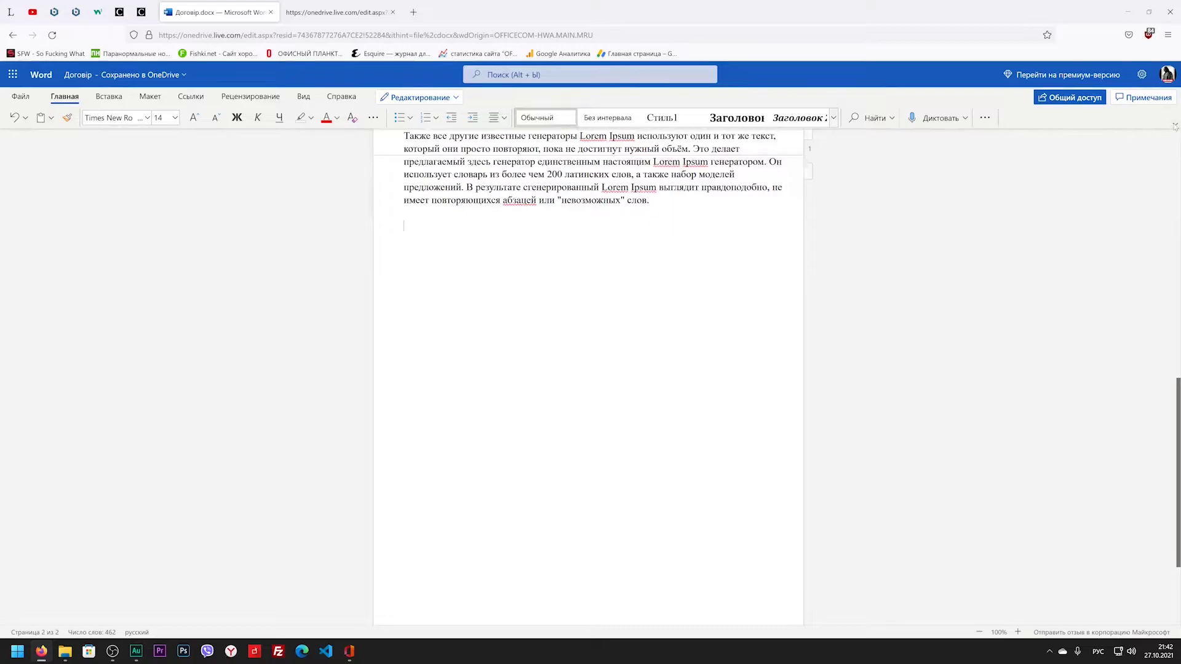
Step: Add an empty paragraph after the text and insert a 4 x 8 table from Insert > Table
{"action": "left_click", "coordinate": [1174, 126]}
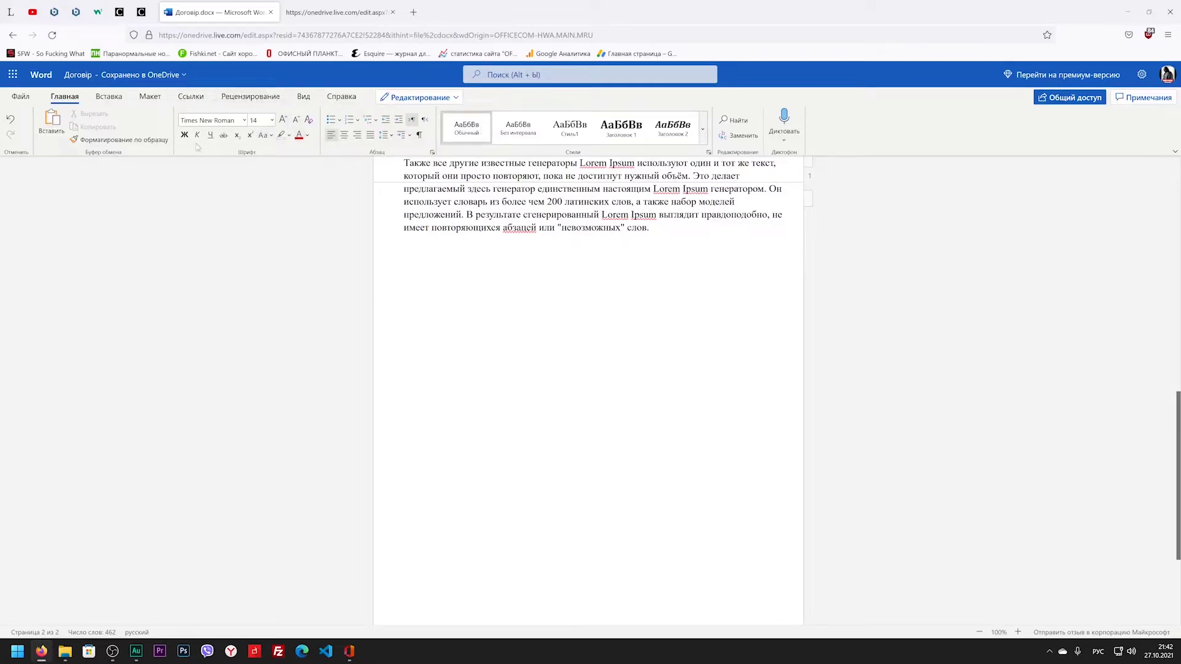
{"action": "left_click", "coordinate": [108, 96]}
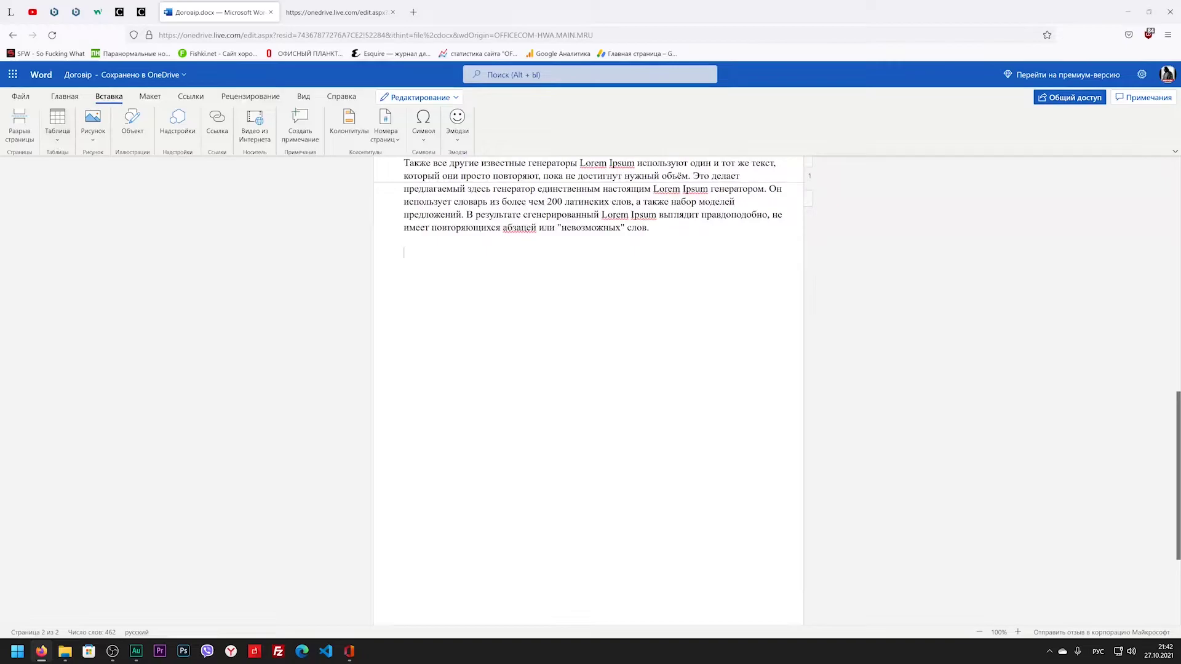
{"action": "key", "text": "Return"}
{"action": "left_click", "coordinate": [57, 126]}
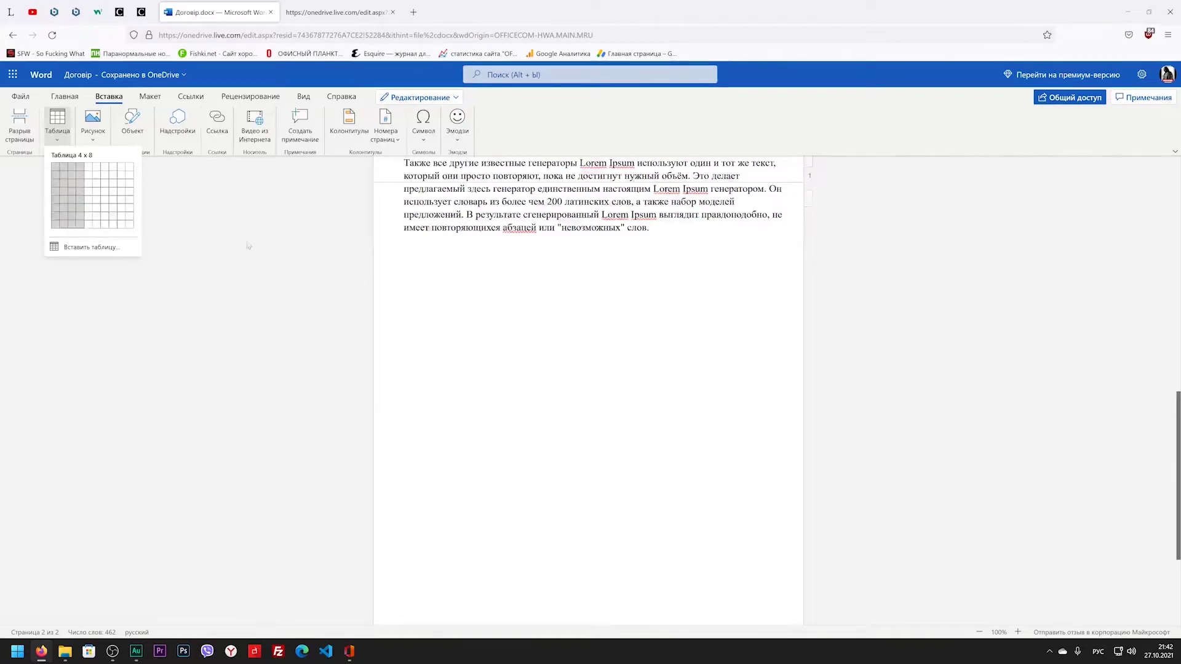
{"action": "left_click", "coordinate": [82, 225]}
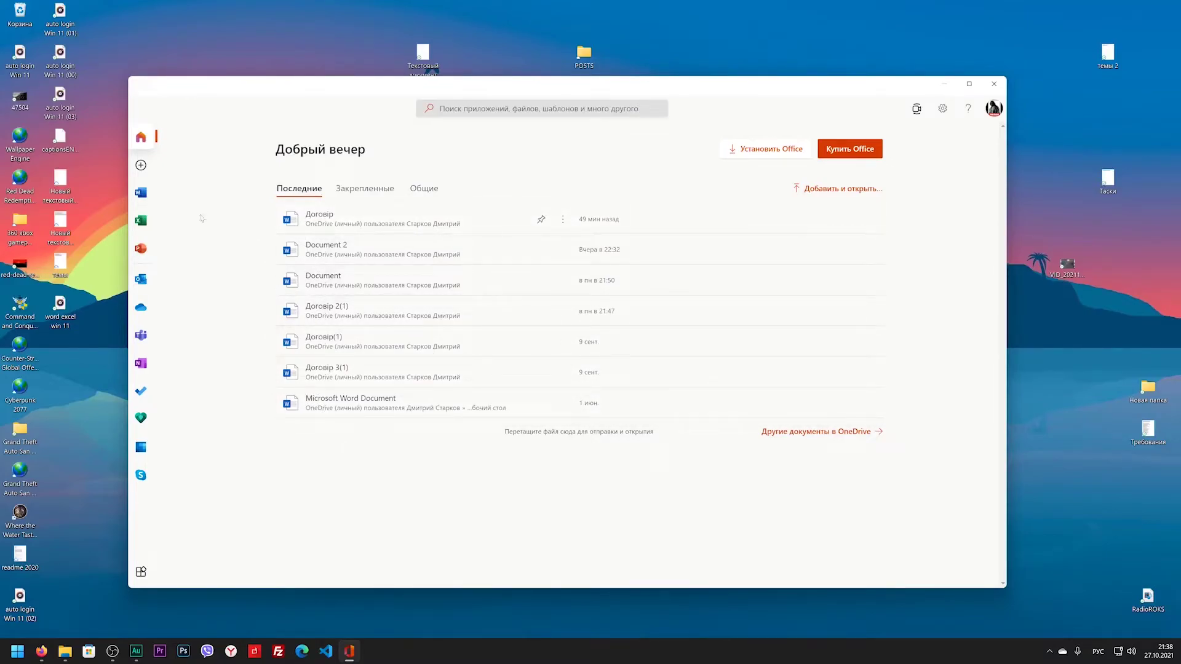
Step: Switch between the Excel and Word start pages in the Office app, ending on Excel
{"action": "left_click", "coordinate": [141, 221]}
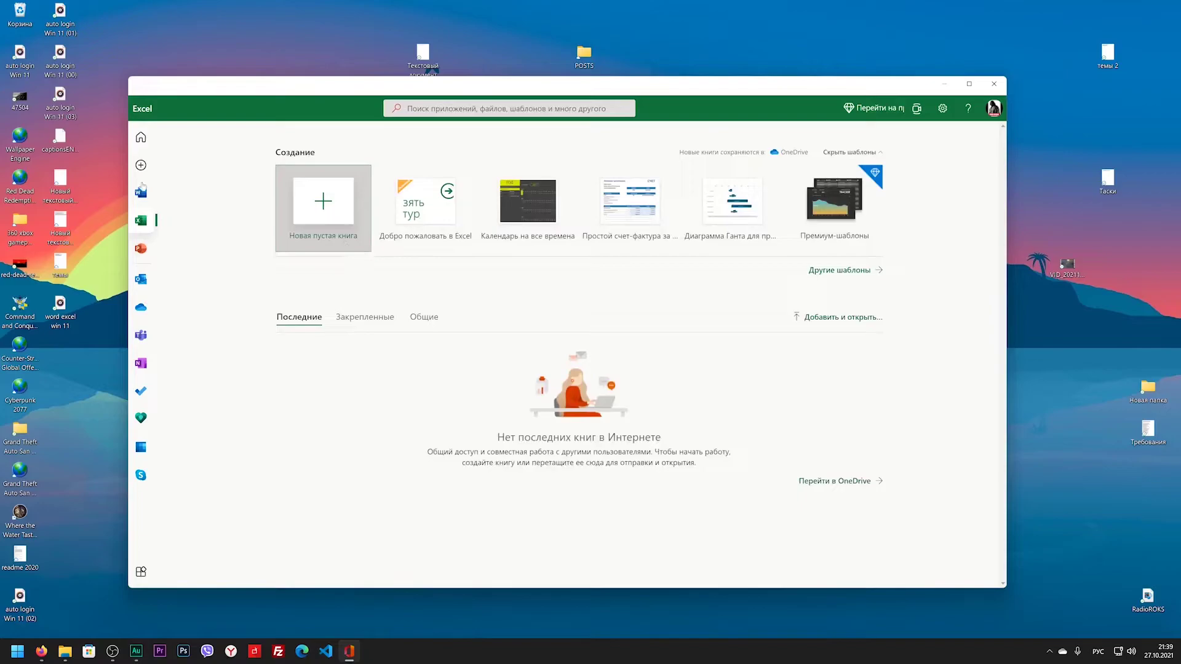
{"action": "left_click", "coordinate": [141, 192]}
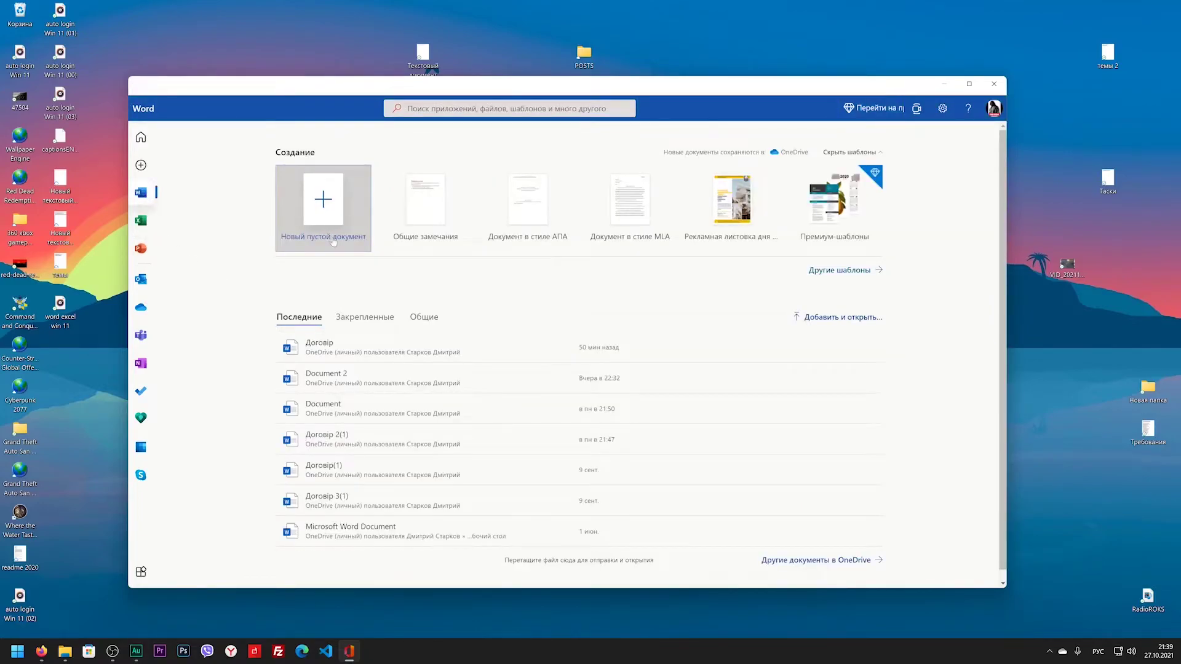
{"action": "left_click", "coordinate": [141, 220]}
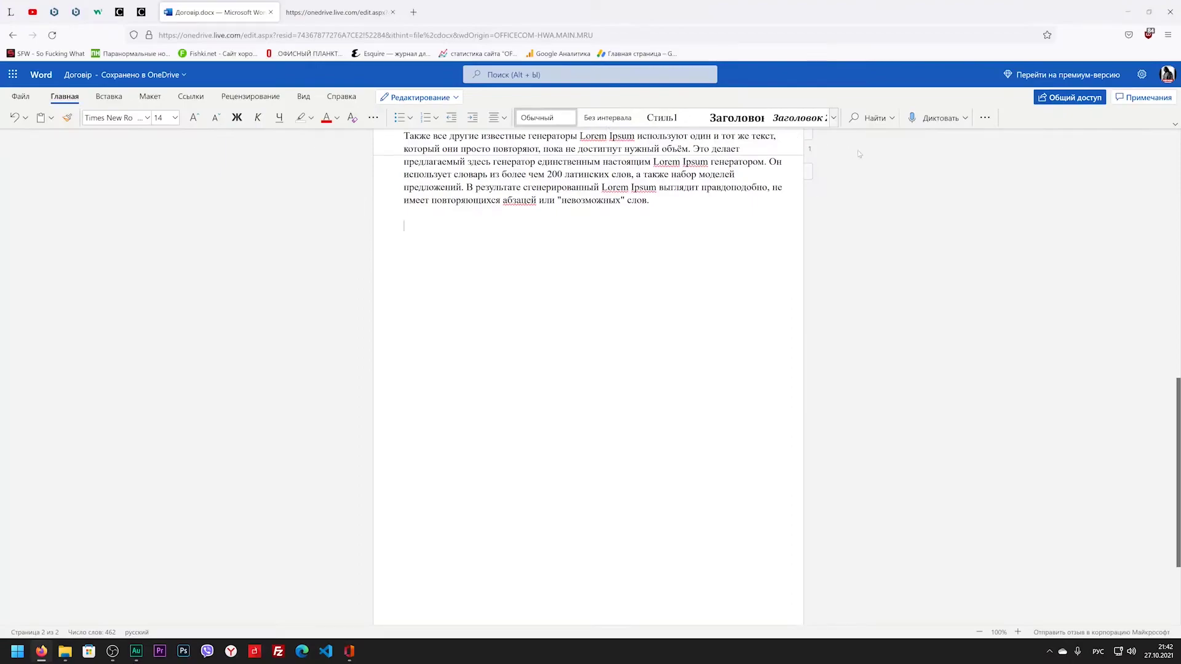
Step: Switch to the Classic Ribbon, start a new line and open the Insert Table grid
{"action": "left_click", "coordinate": [1175, 125]}
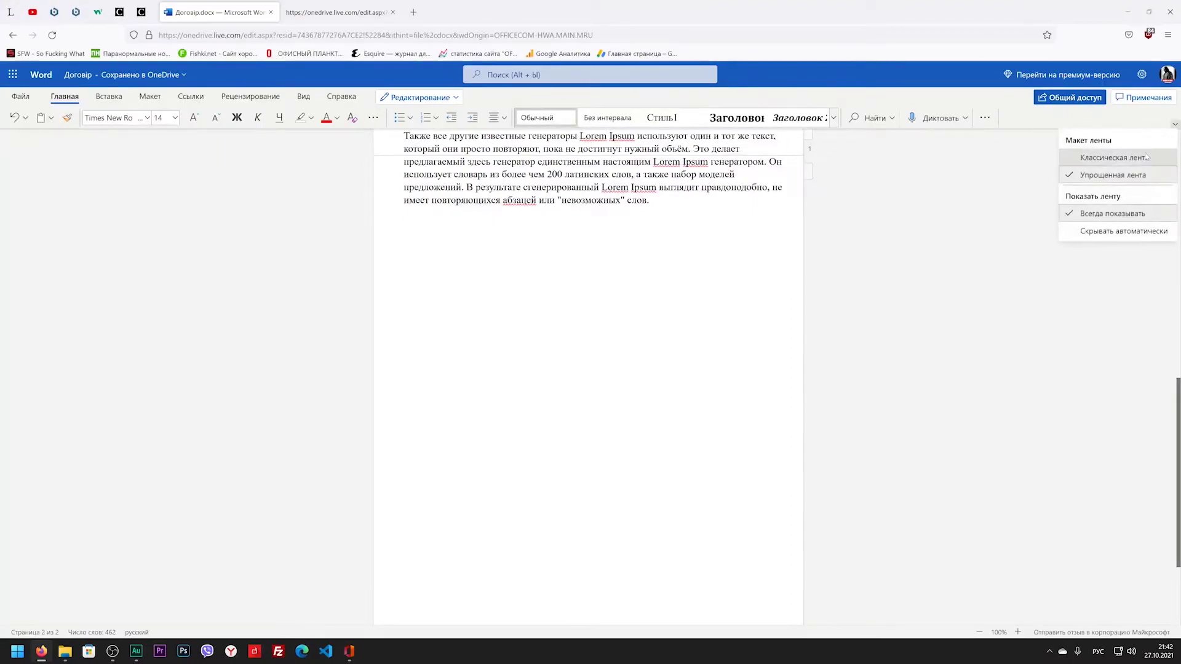
{"action": "left_click", "coordinate": [1147, 158]}
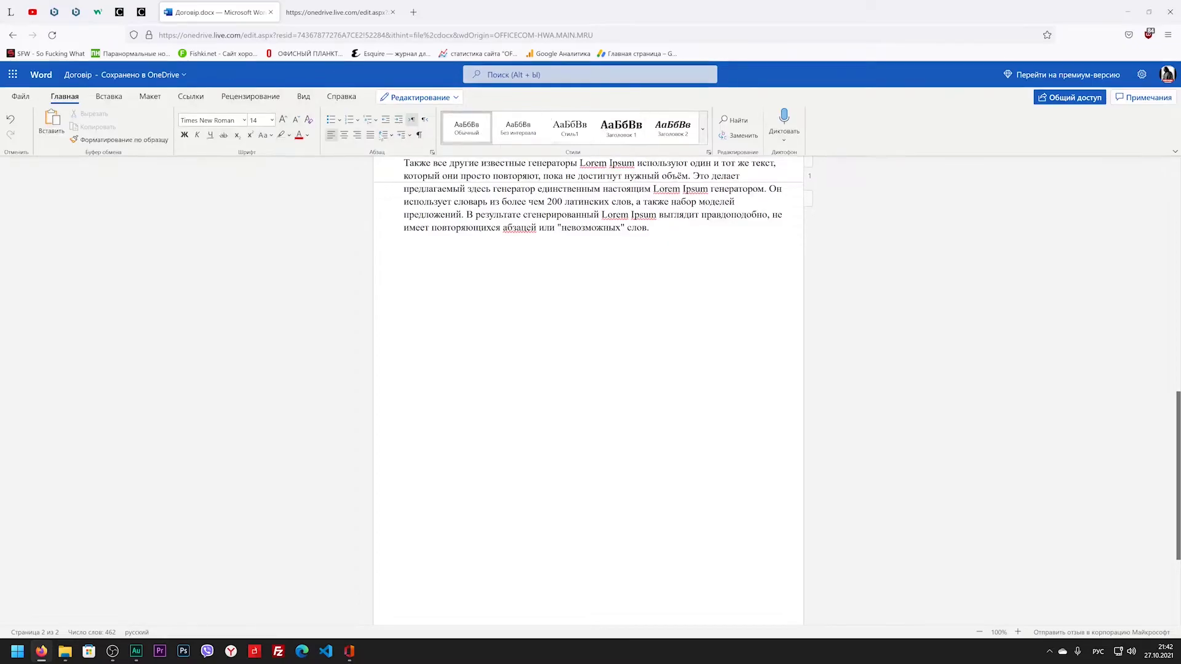
{"action": "left_click", "coordinate": [109, 96]}
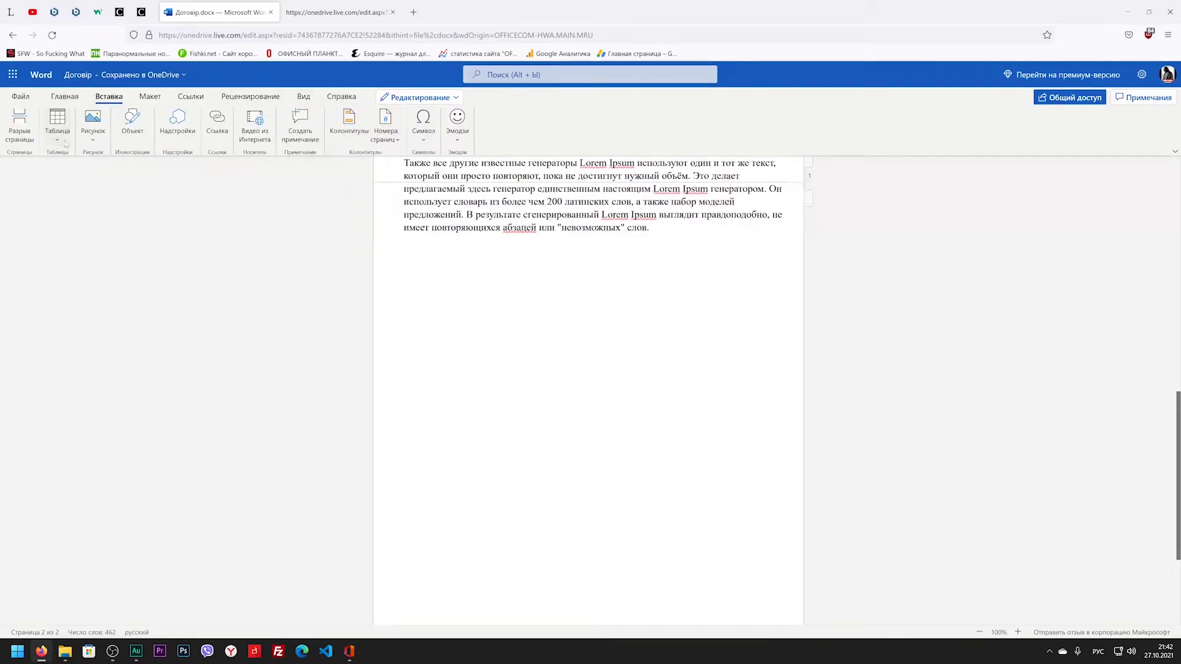
{"action": "key", "text": "Return"}
{"action": "right_click", "coordinate": [591, 308]}
{"action": "key", "text": "Escape"}
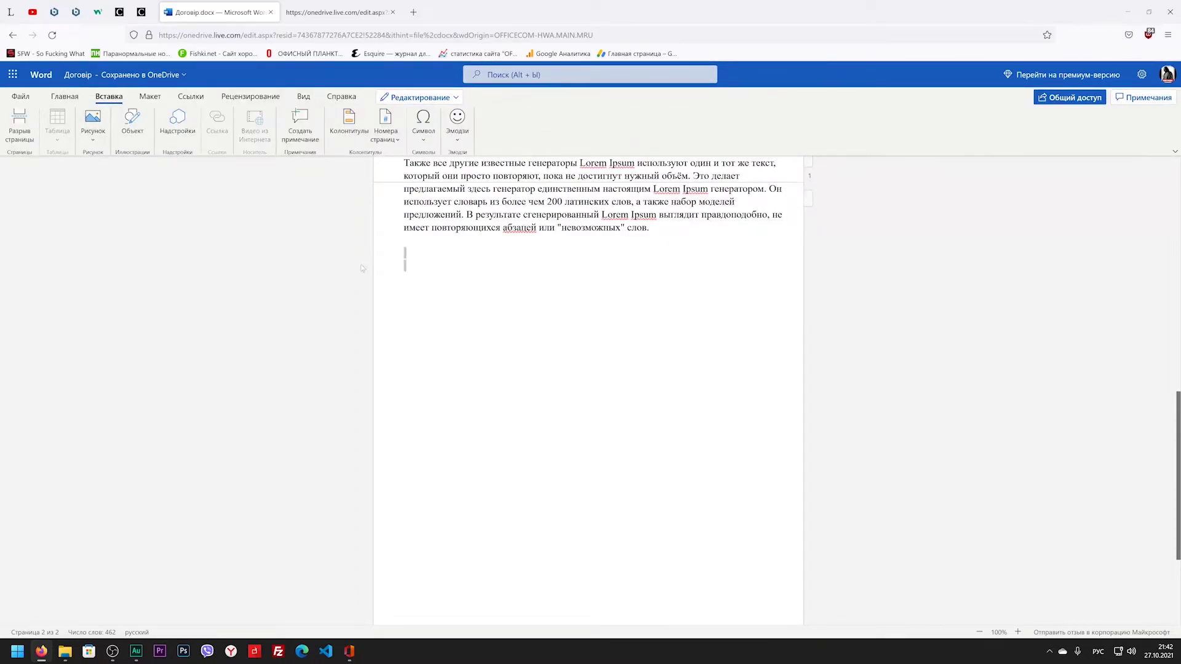
{"action": "left_click", "coordinate": [61, 141]}
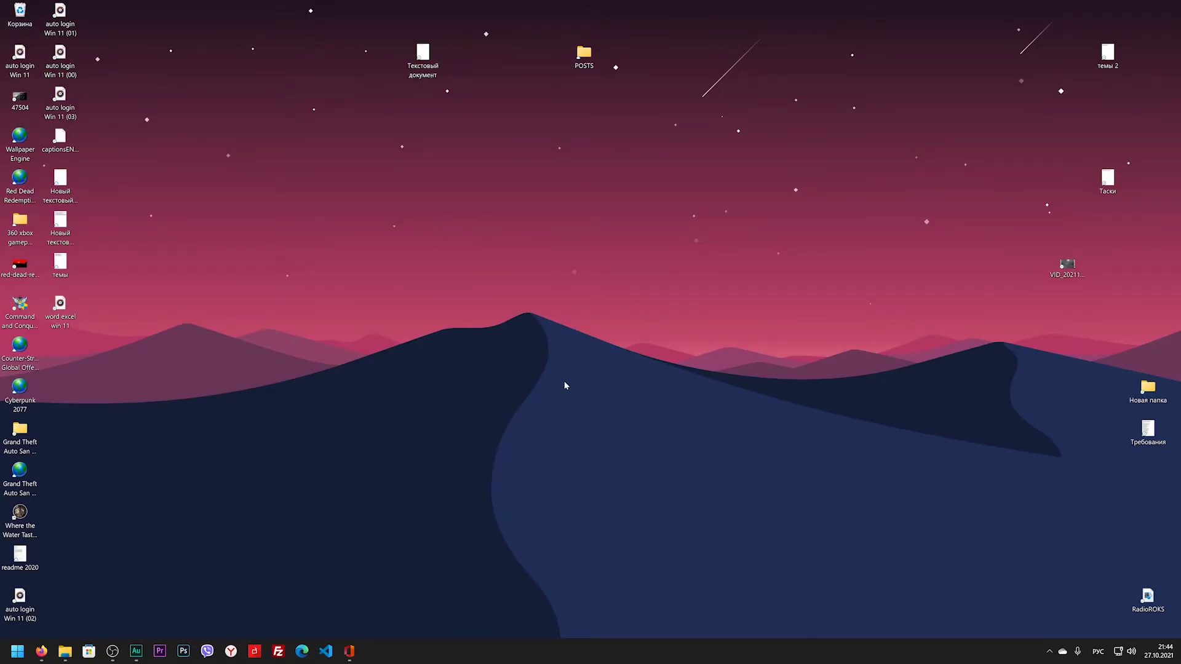
Step: Open Office from the taskbar, go to its Home page, then return to the desktop
{"action": "left_click", "coordinate": [349, 650]}
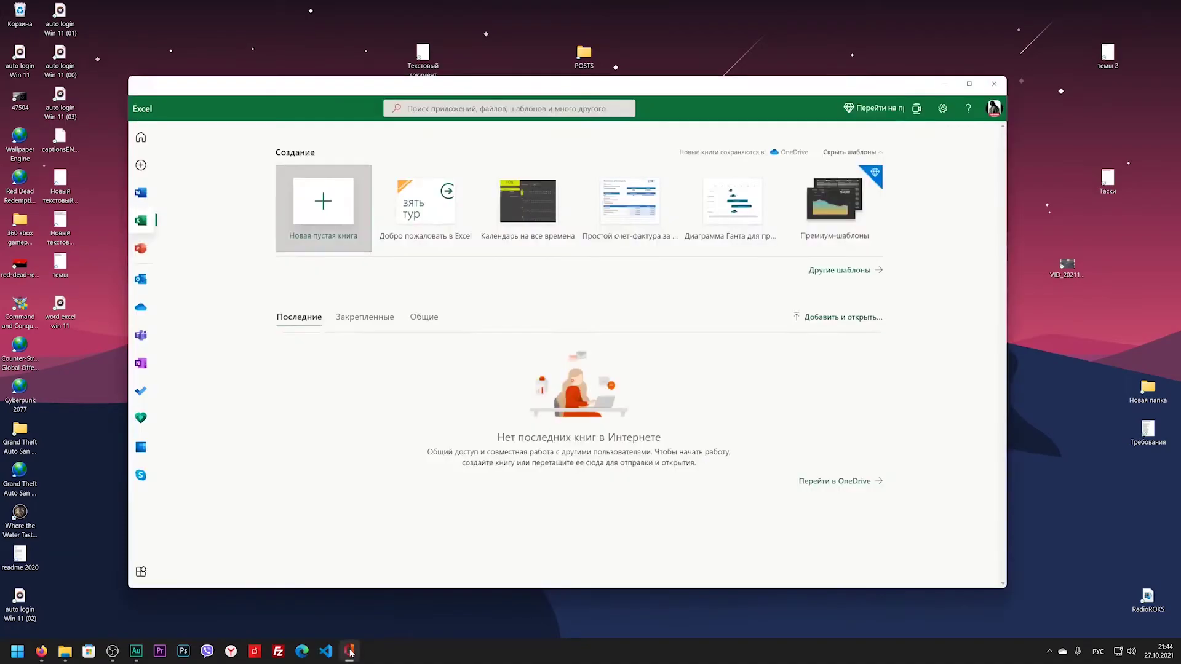
{"action": "left_click", "coordinate": [141, 136]}
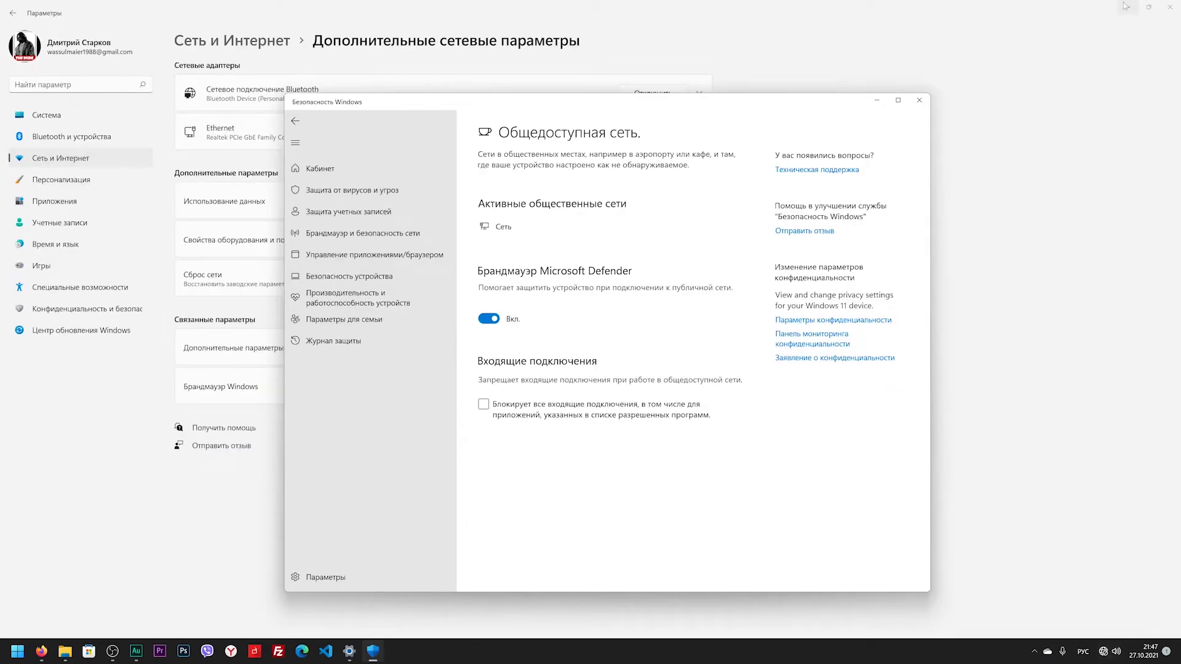
{"action": "key", "text": "super+d"}
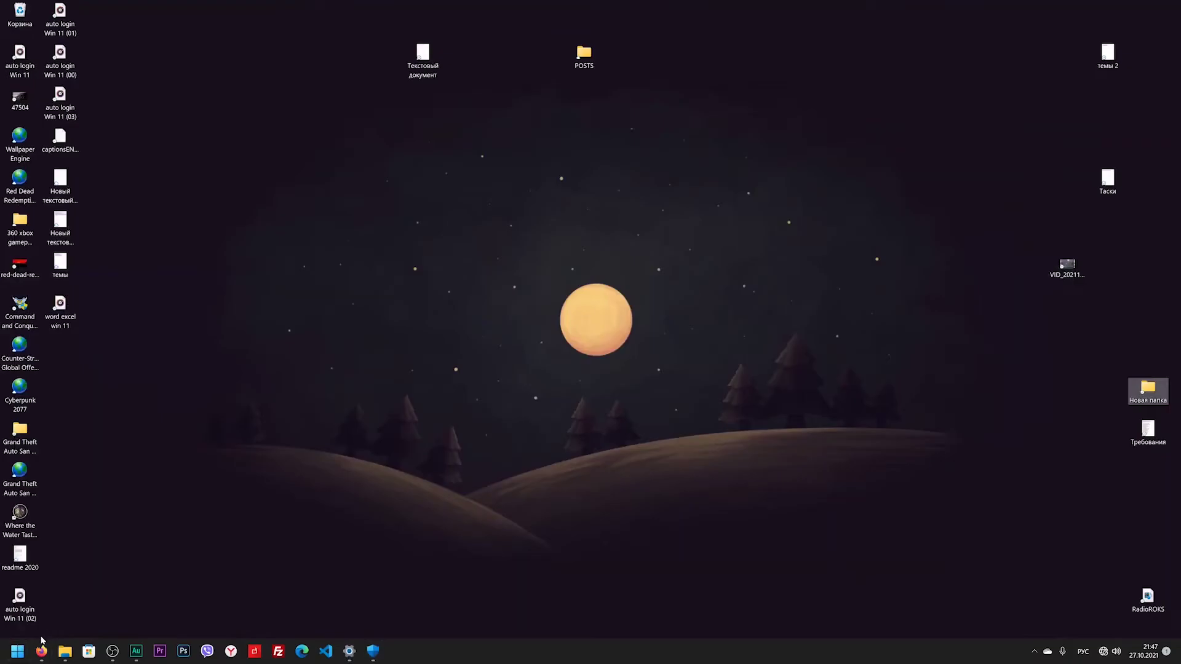
Step: Relaunch Office from Start > All apps and open the recent document Договір
{"action": "left_click", "coordinate": [17, 651]}
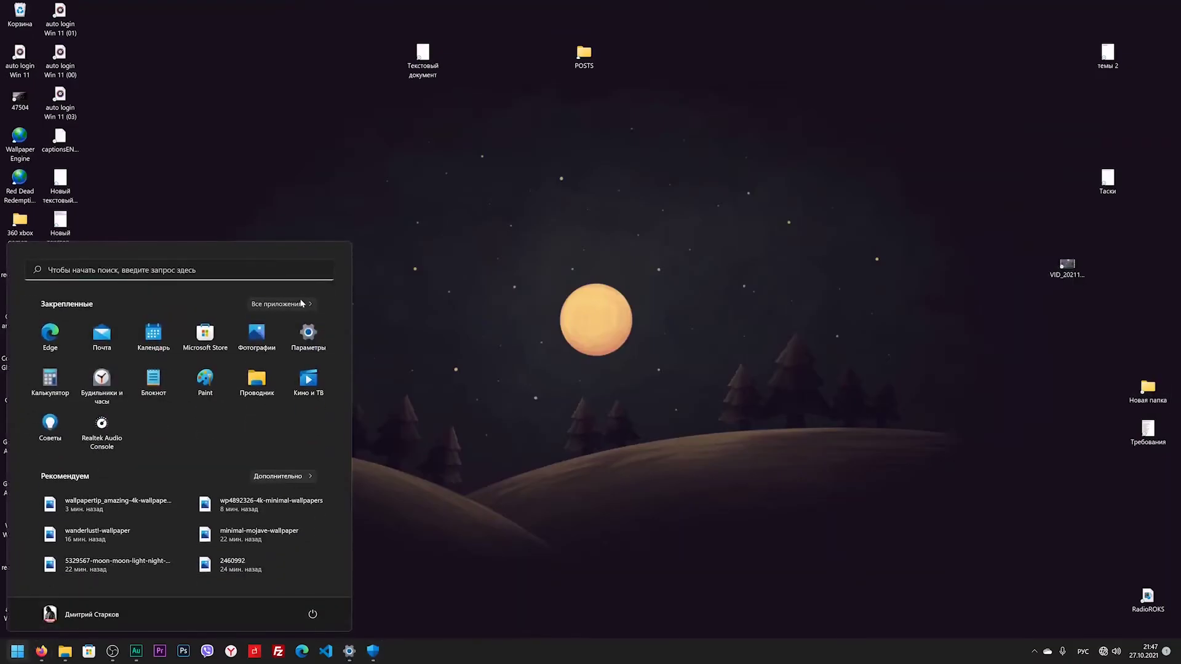
{"action": "left_click", "coordinate": [278, 308]}
{"action": "scroll", "coordinate": [125, 422], "scroll_direction": "down", "scroll_amount": 10}
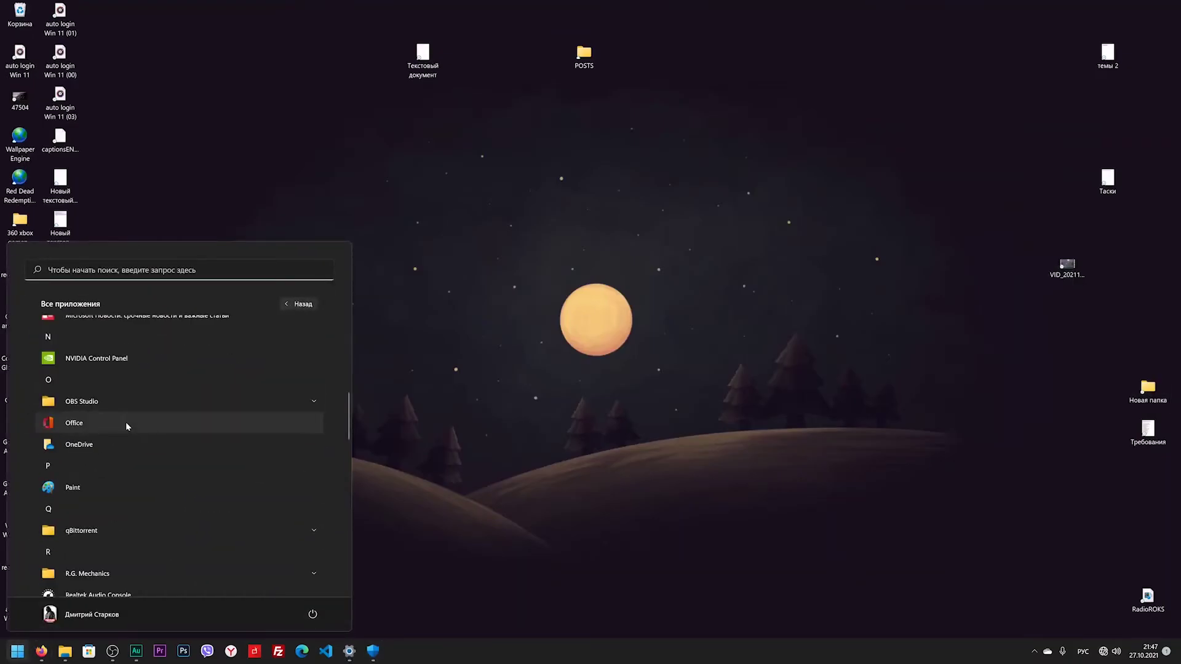
{"action": "left_click", "coordinate": [126, 422]}
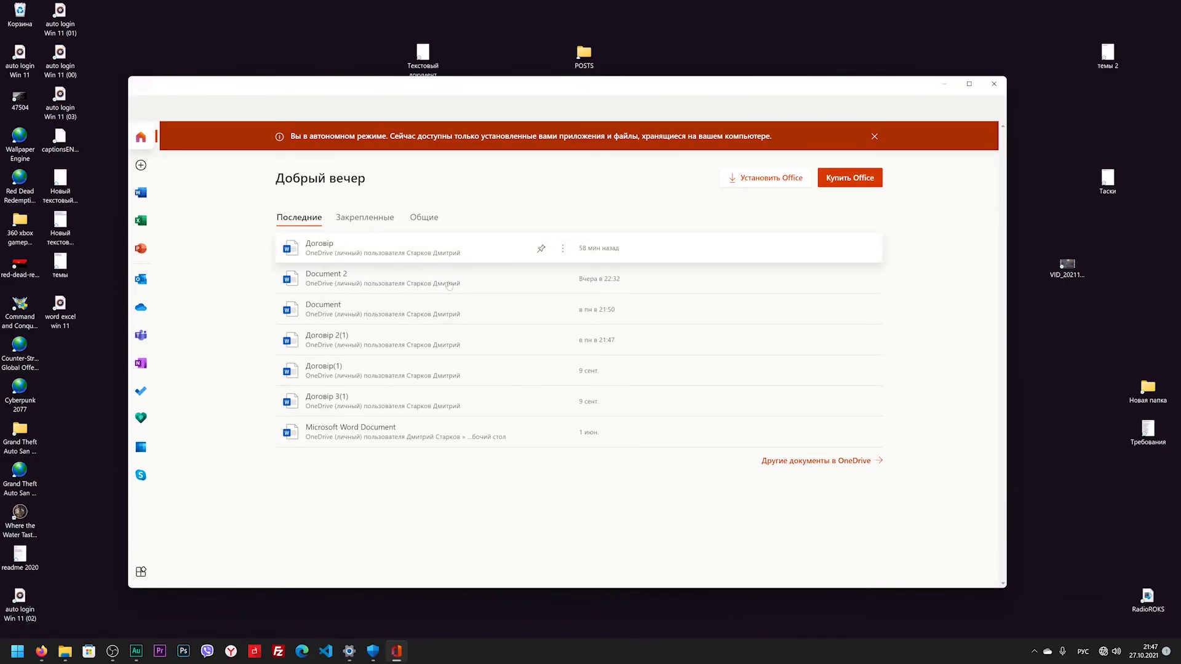
{"action": "left_click", "coordinate": [439, 248]}
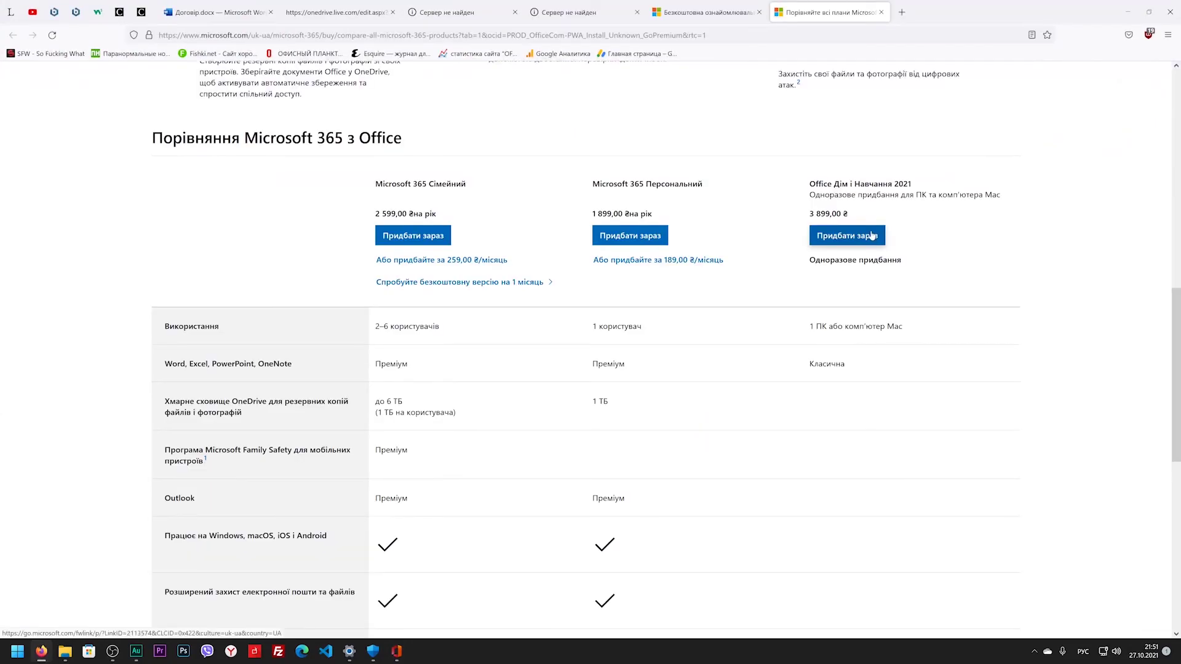
Step: Choose Buy now for Office Home and Student 2021, then minimise the Office window
{"action": "left_click", "coordinate": [871, 235]}
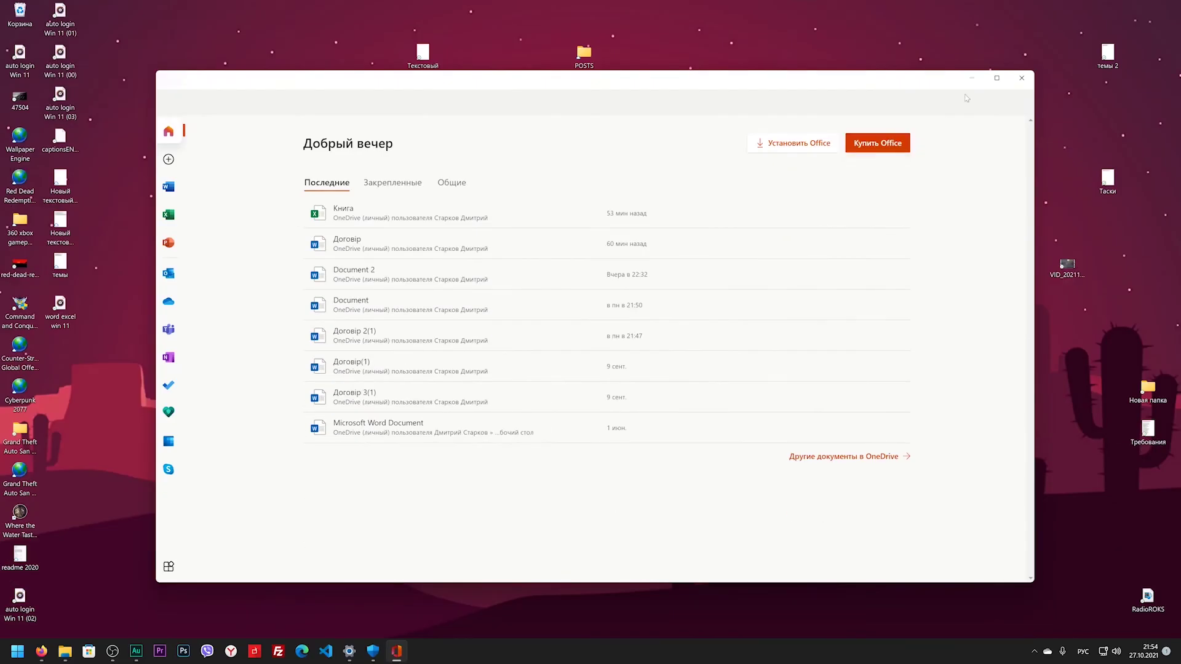
{"action": "left_click", "coordinate": [979, 79]}
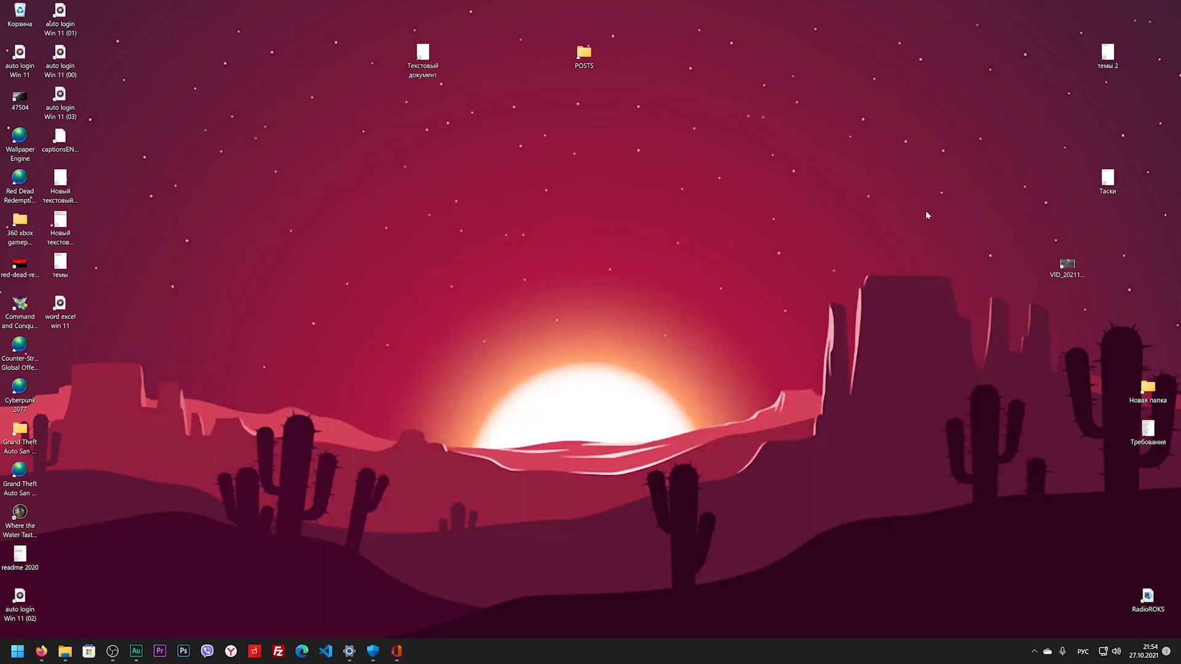